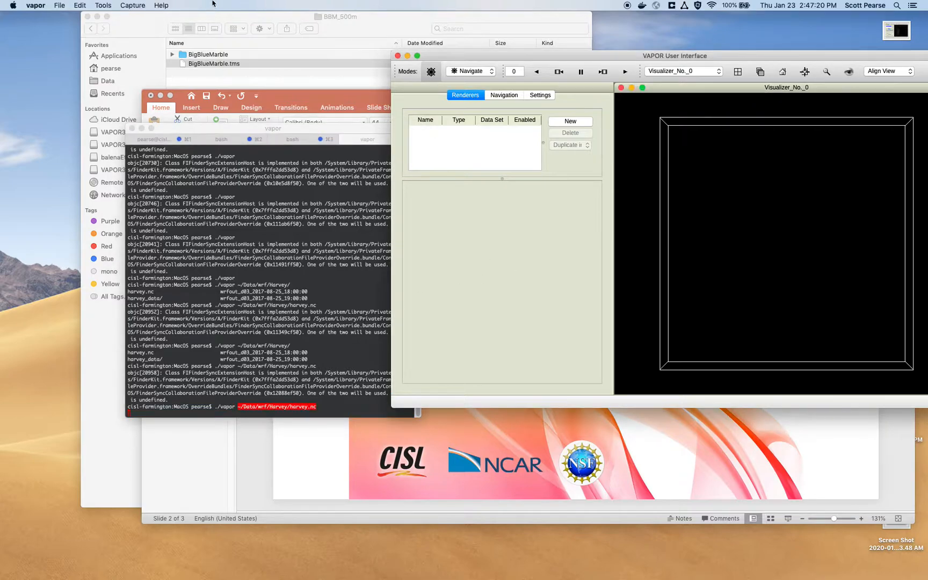
Step: Maximize the VAPOR window and add an Image renderer for the harvey.nc data set
{"action": "left_click", "coordinate": [67, 5]}
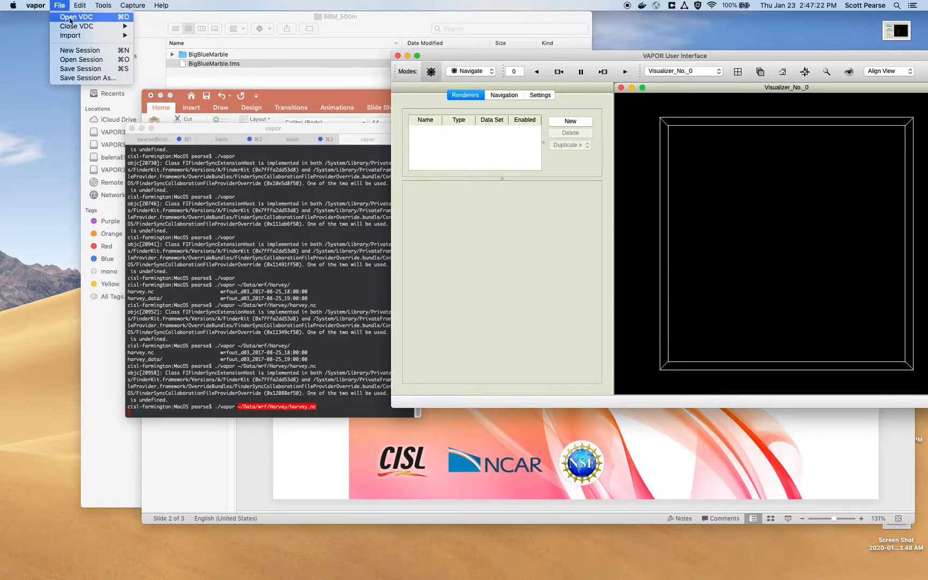
{"action": "left_click", "coordinate": [531, 58]}
{"action": "double_click", "coordinate": [536, 59]}
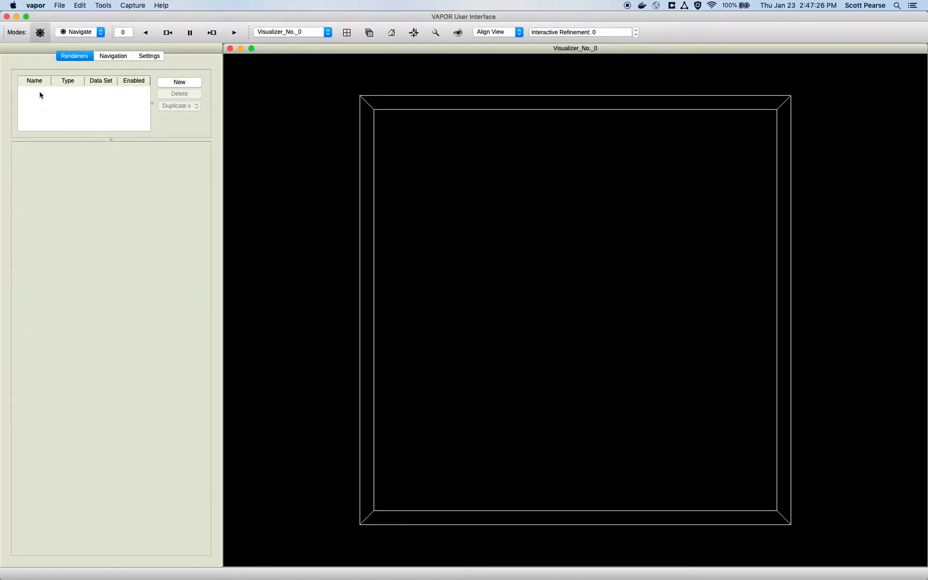
{"action": "left_click", "coordinate": [178, 82]}
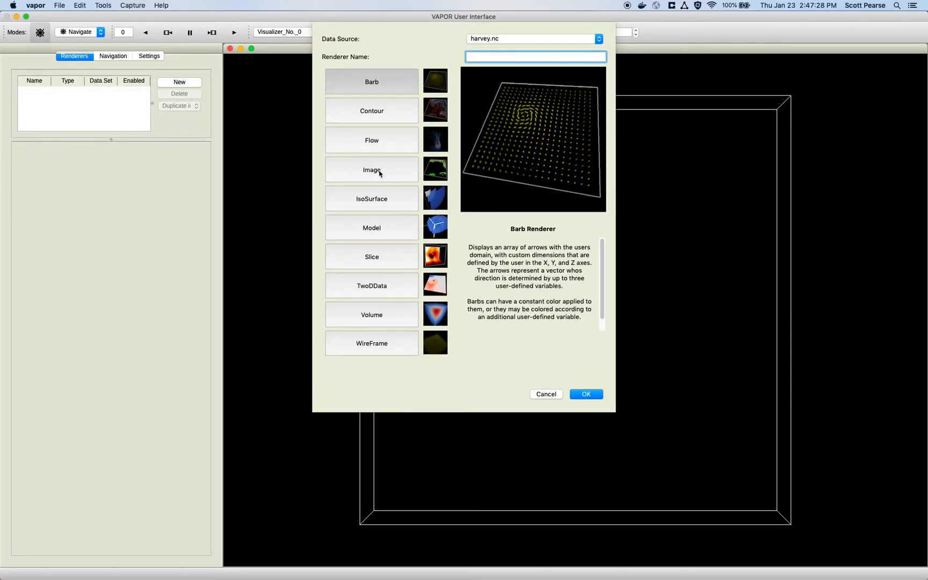
{"action": "double_click", "coordinate": [379, 172]}
{"action": "left_click", "coordinate": [456, 165]}
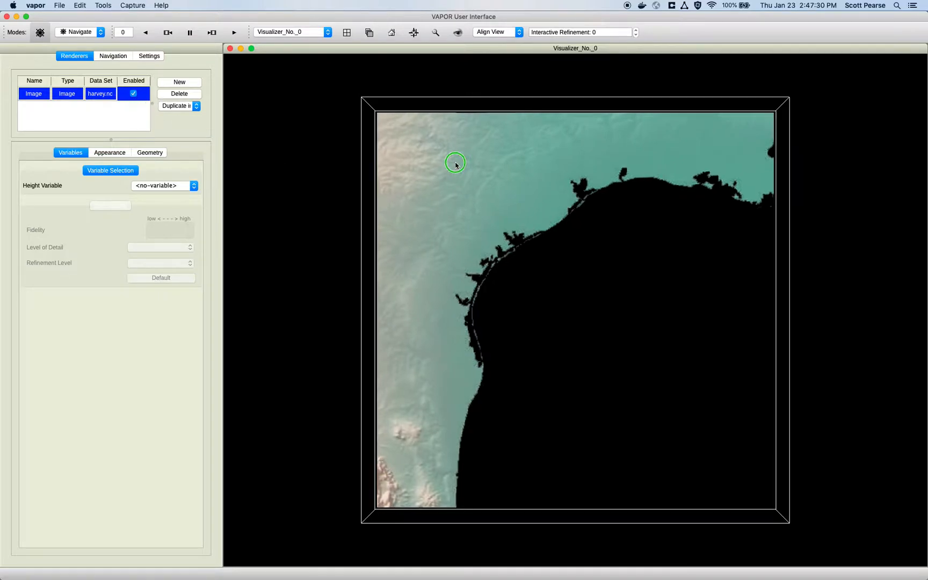
Step: Use BigBlueMarble.tms as the Image renderer's image file and make it ignore transparency
{"action": "left_click", "coordinate": [111, 153]}
{"action": "left_click", "coordinate": [181, 209]}
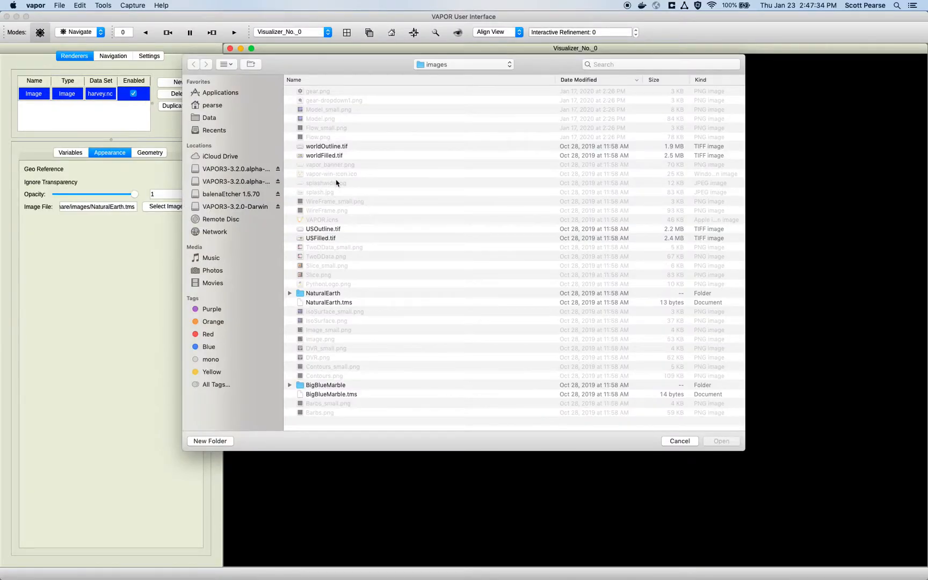
{"action": "double_click", "coordinate": [347, 394]}
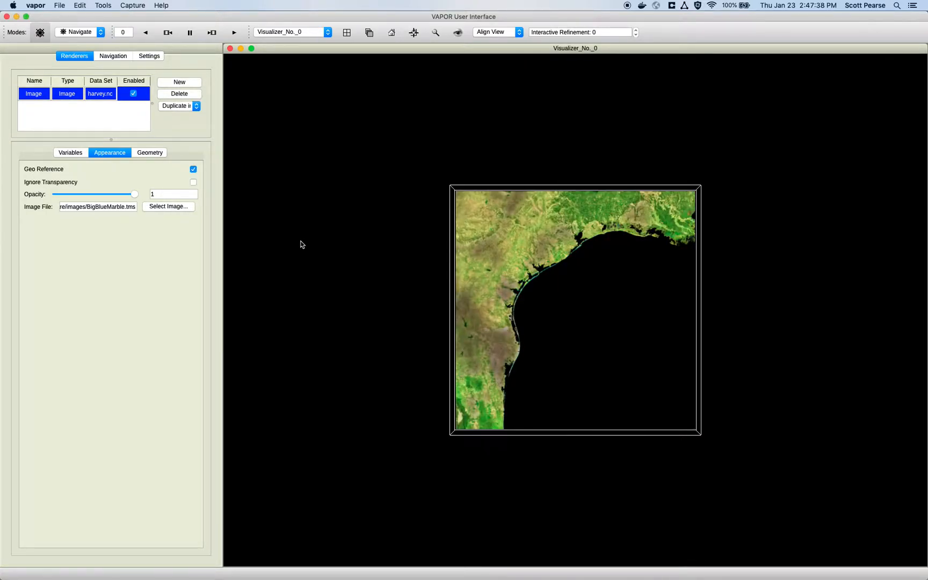
{"action": "left_click_drag", "start_coordinate": [536, 161], "coordinate": [514, 388]}
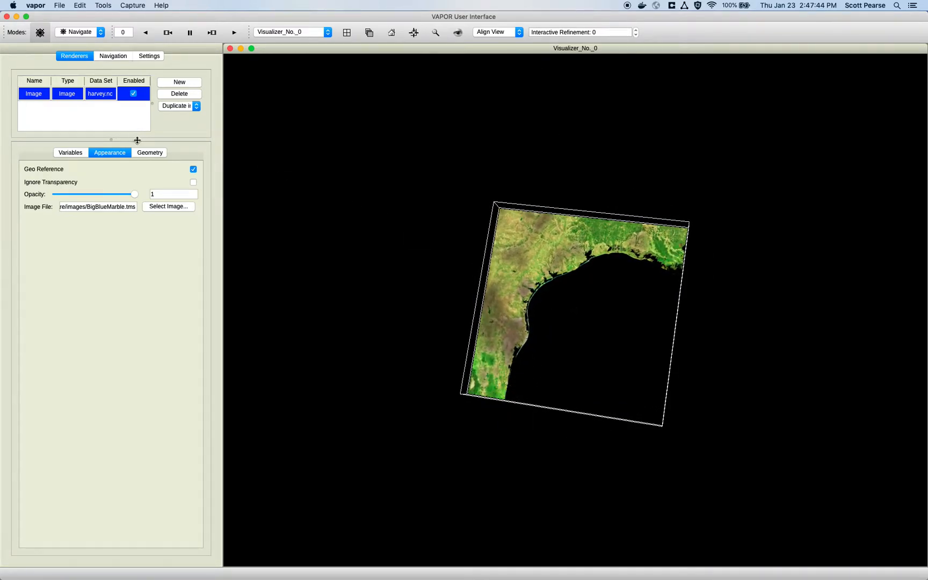
{"action": "left_click", "coordinate": [193, 182]}
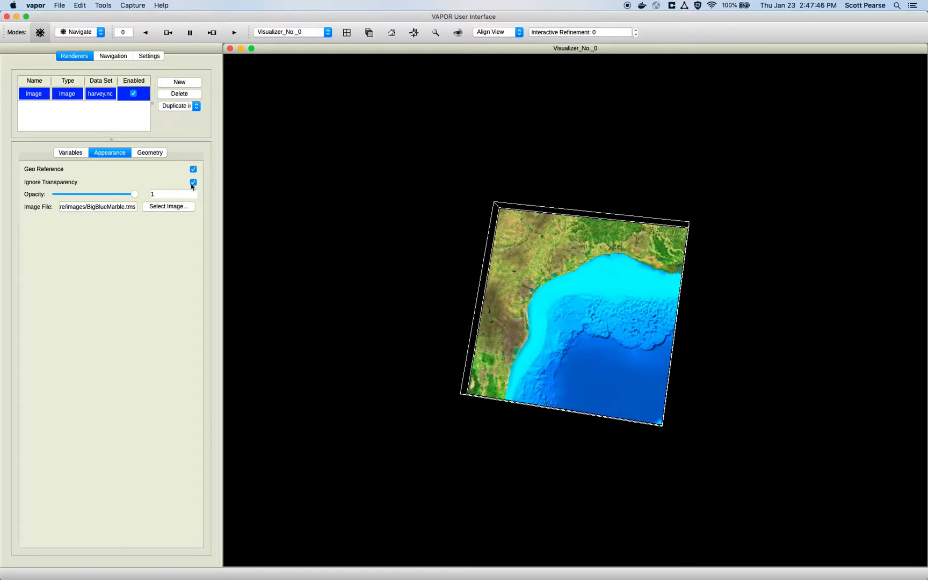
Step: Stretch the image region well beyond the data domain on all four sides in Region mode and return to Navigate mode
{"action": "left_click", "coordinate": [75, 31]}
{"action": "left_click", "coordinate": [78, 43]}
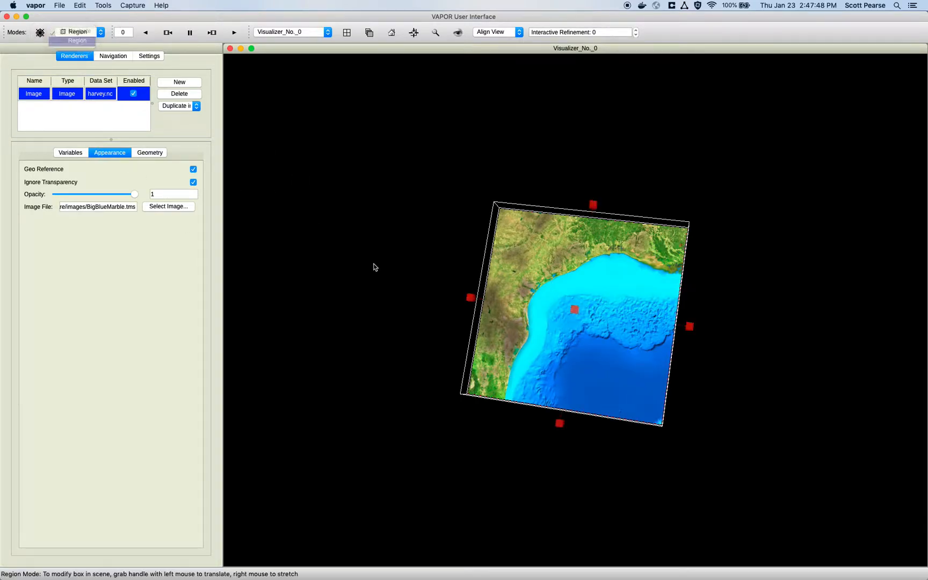
{"action": "right_click_drag", "start_coordinate": [470, 298], "coordinate": [286, 278]}
{"action": "right_click_drag", "start_coordinate": [504, 196], "coordinate": [527, 75]}
{"action": "right_click_drag", "start_coordinate": [698, 260], "coordinate": [922, 312]}
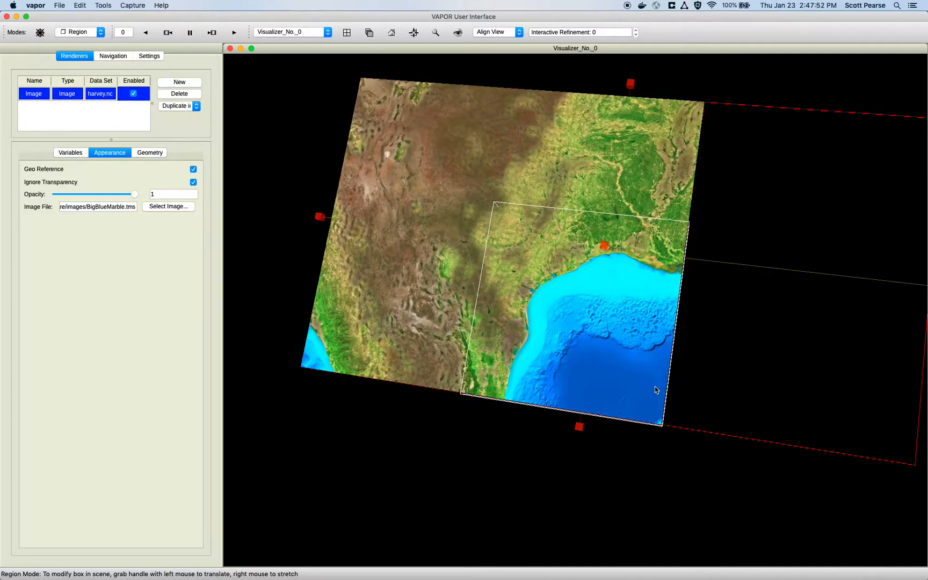
{"action": "right_click_drag", "start_coordinate": [579, 427], "coordinate": [561, 545]}
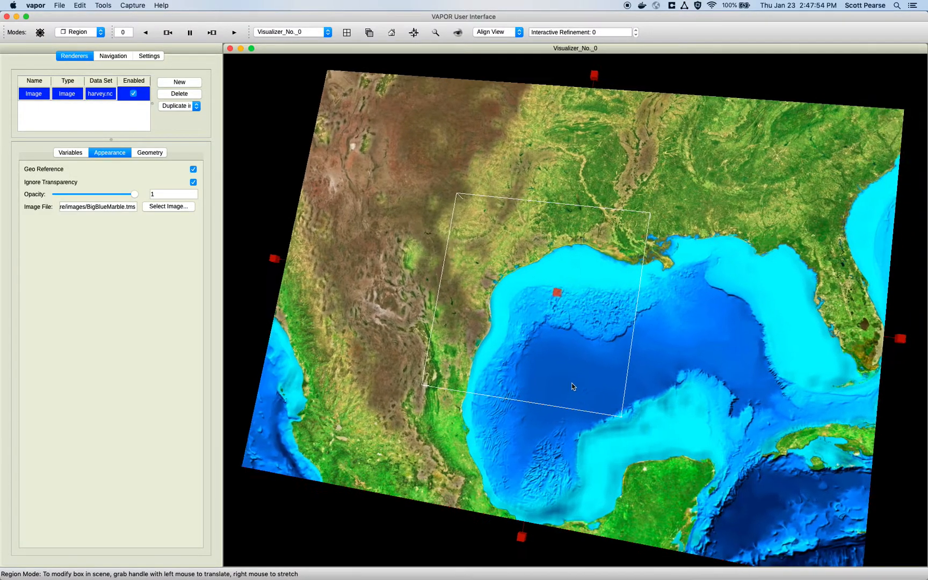
{"action": "left_click_drag", "start_coordinate": [512, 333], "coordinate": [497, 236]}
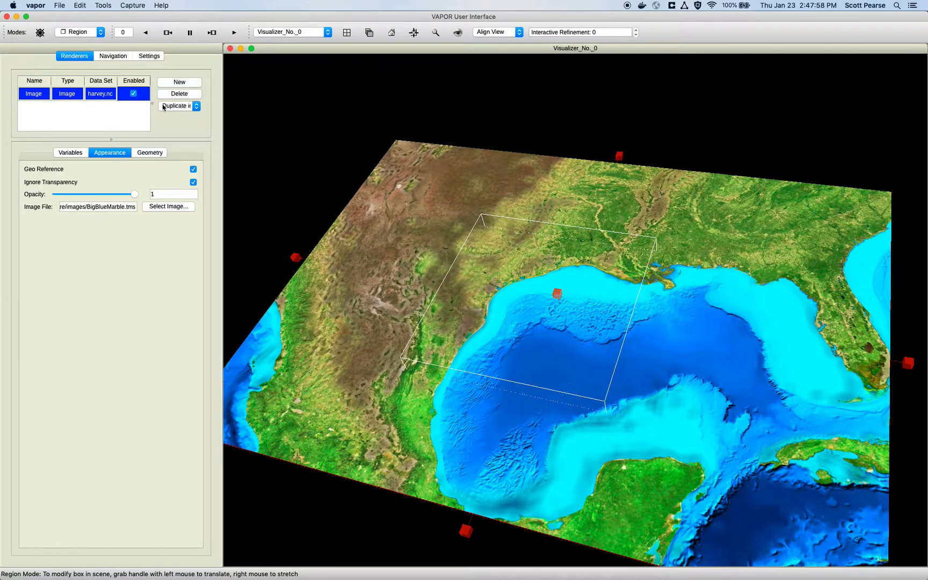
{"action": "left_click", "coordinate": [101, 31]}
{"action": "left_click", "coordinate": [89, 25]}
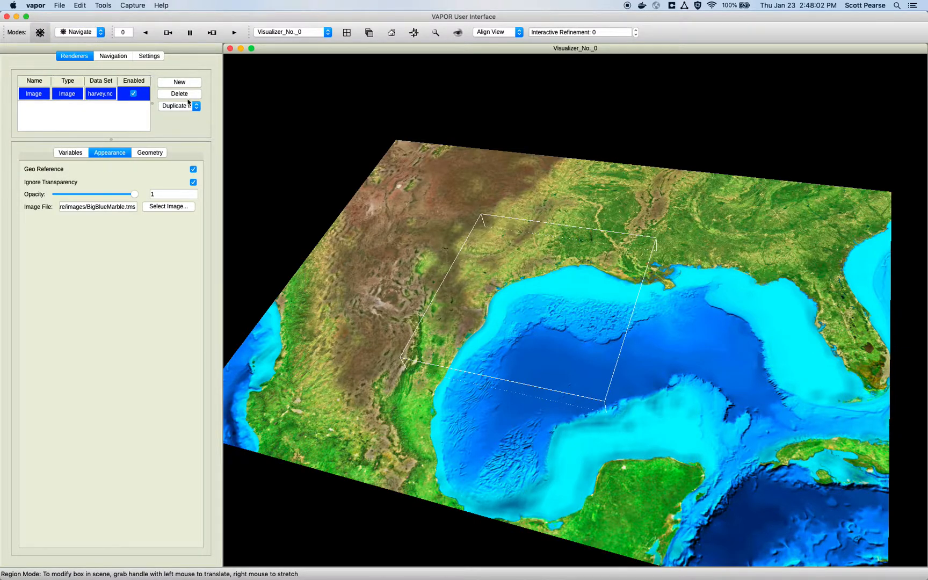
Step: Add a Slice renderer for the harvey.nc data set and enable it
{"action": "left_click", "coordinate": [183, 83]}
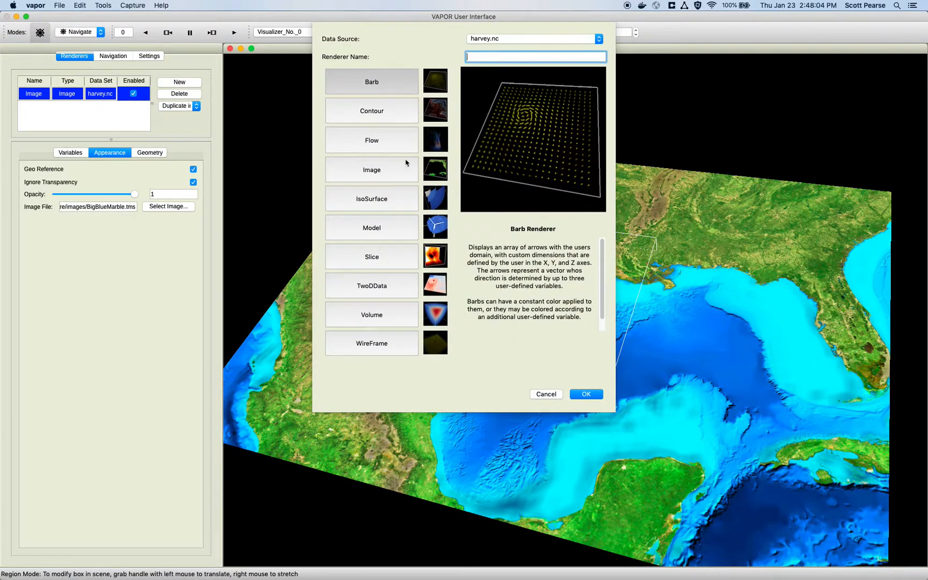
{"action": "left_click", "coordinate": [398, 266]}
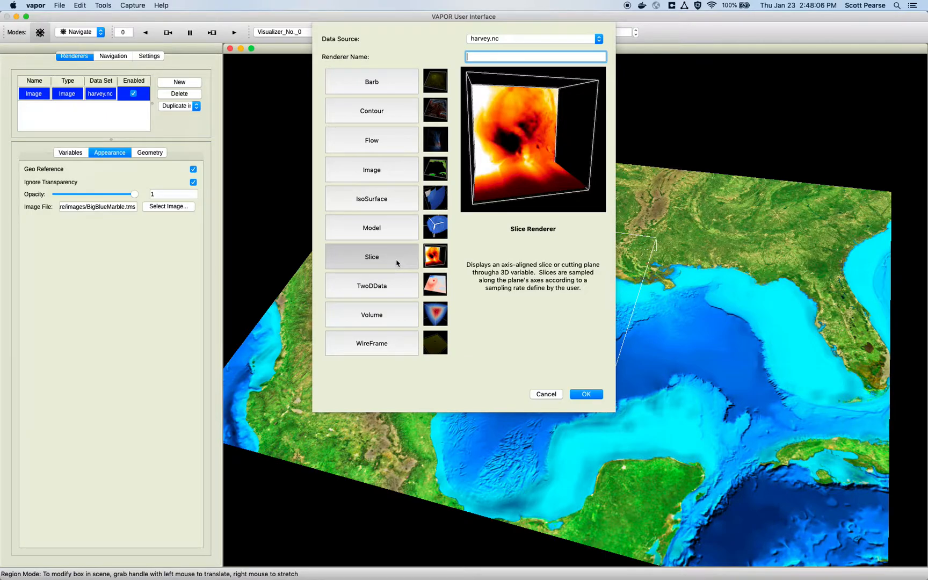
{"action": "left_click", "coordinate": [586, 394]}
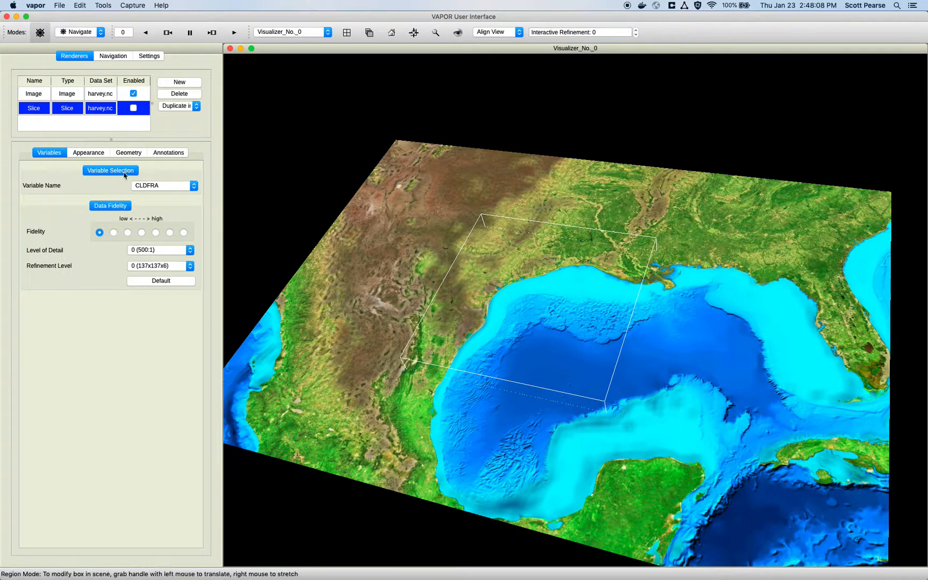
{"action": "left_click", "coordinate": [133, 108]}
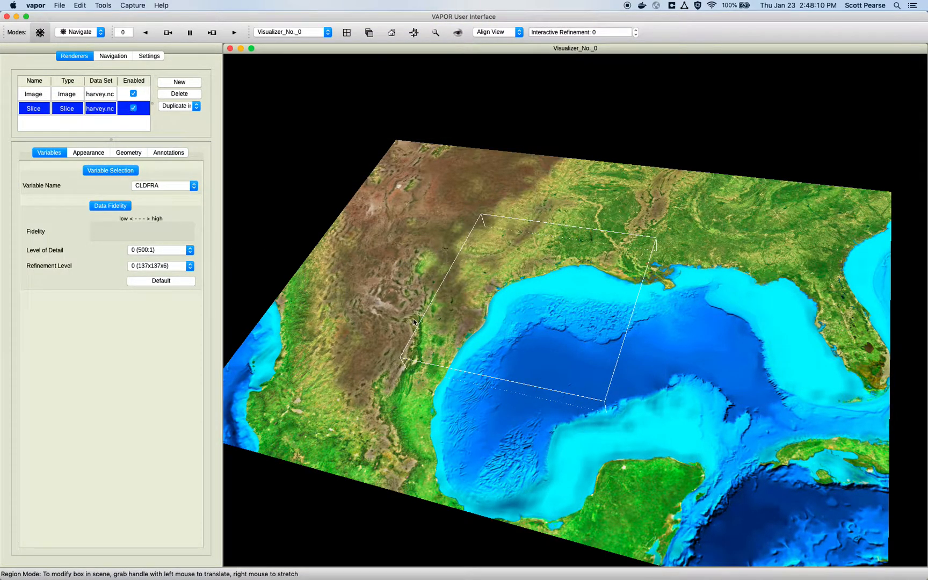
{"action": "left_click_drag", "start_coordinate": [557, 363], "coordinate": [542, 392]}
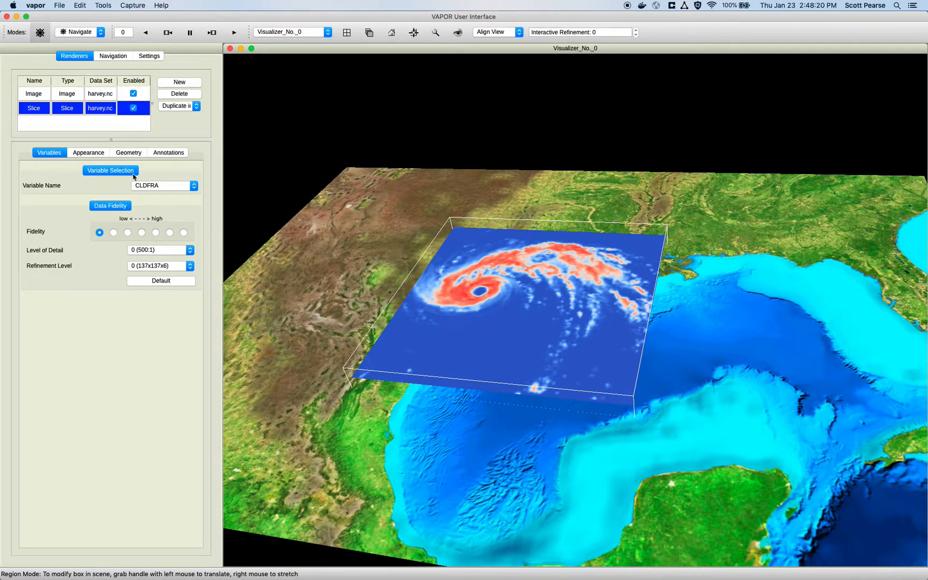
Step: Set the Slice renderer's variable to W
{"action": "left_click", "coordinate": [165, 186]}
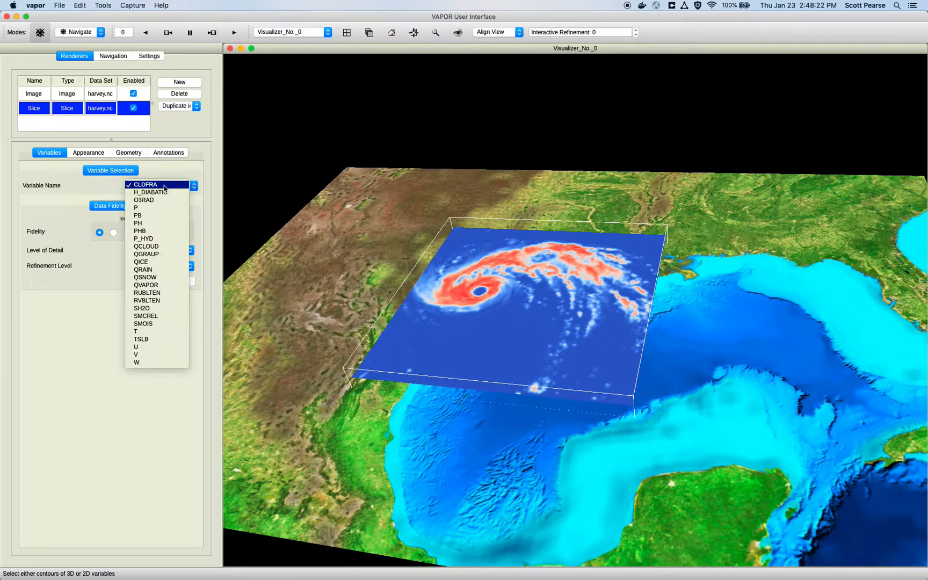
{"action": "left_click", "coordinate": [159, 371]}
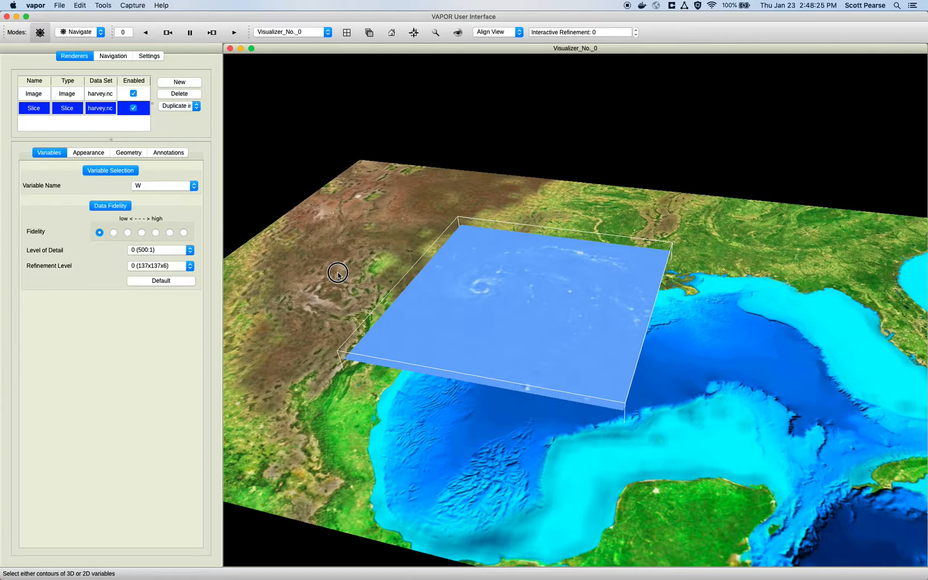
{"action": "left_click_drag", "start_coordinate": [331, 294], "coordinate": [383, 213]}
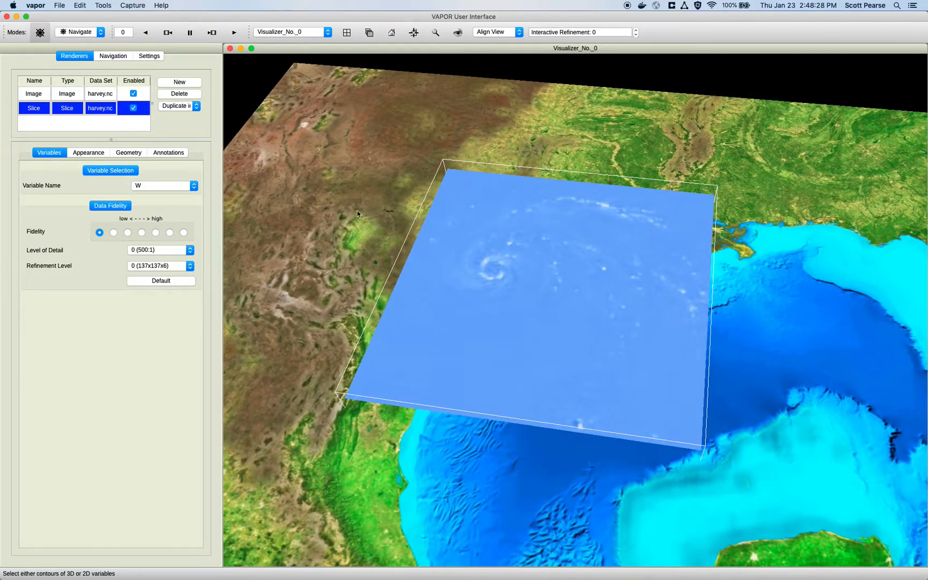
Step: Narrow the slice's transfer function range to about -0.55 minimum and 1.28 maximum
{"action": "left_click", "coordinate": [93, 153]}
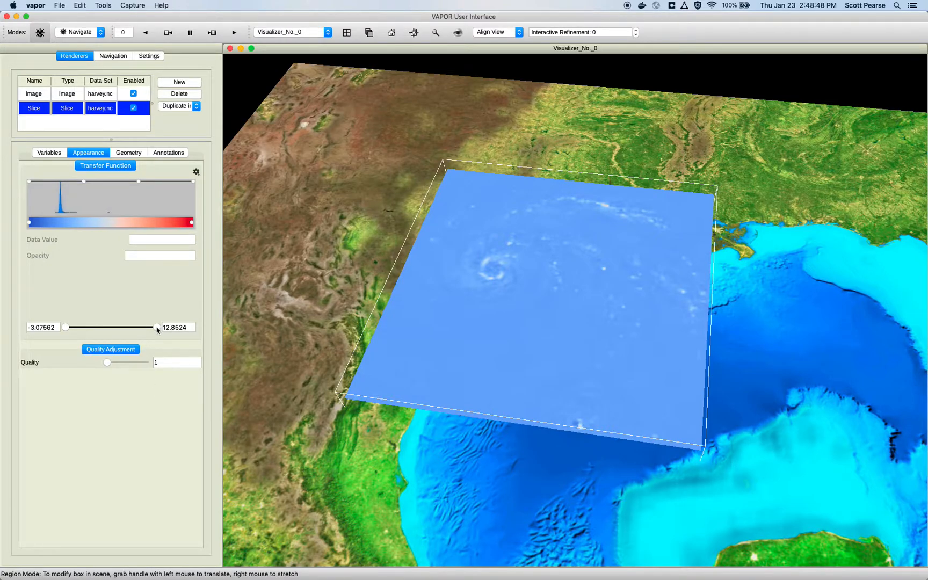
{"action": "left_click_drag", "start_coordinate": [156, 327], "coordinate": [84, 328]}
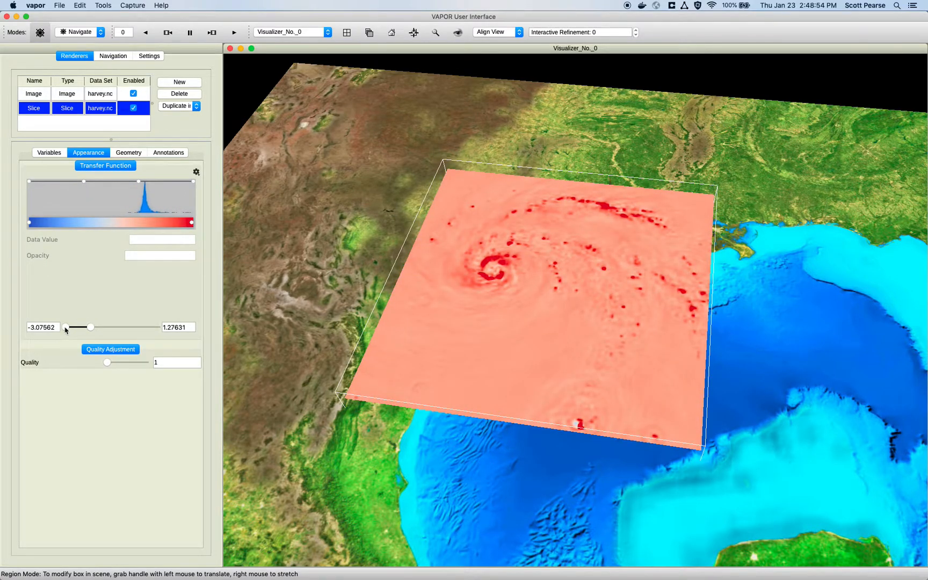
{"action": "left_click_drag", "start_coordinate": [65, 329], "coordinate": [81, 328]}
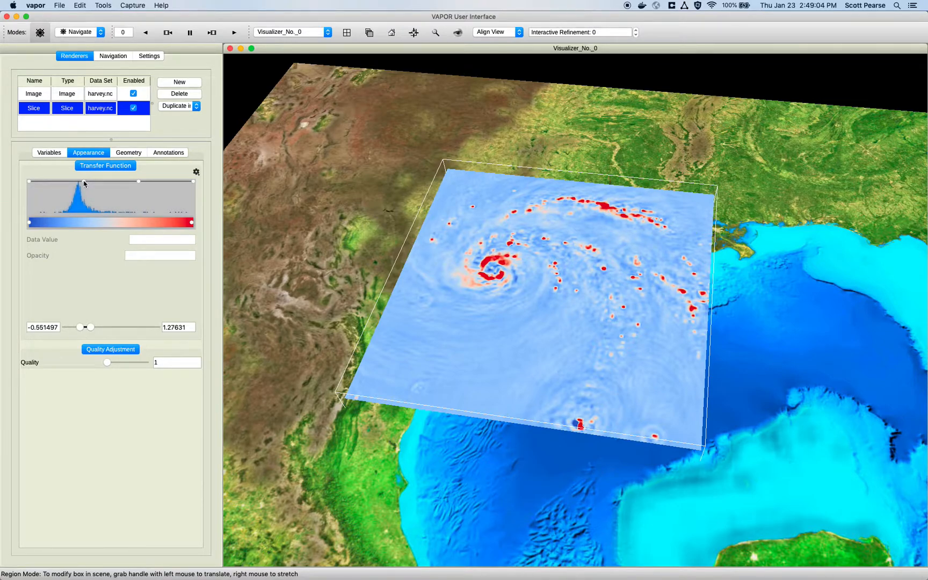
Step: Shape the slice's opacity curve into a narrow V, with opacity 0 near data value 0 and opacity 1 at about 0.086
{"action": "left_click_drag", "start_coordinate": [139, 182], "coordinate": [92, 181]}
{"action": "left_click_drag", "start_coordinate": [31, 182], "coordinate": [79, 217]}
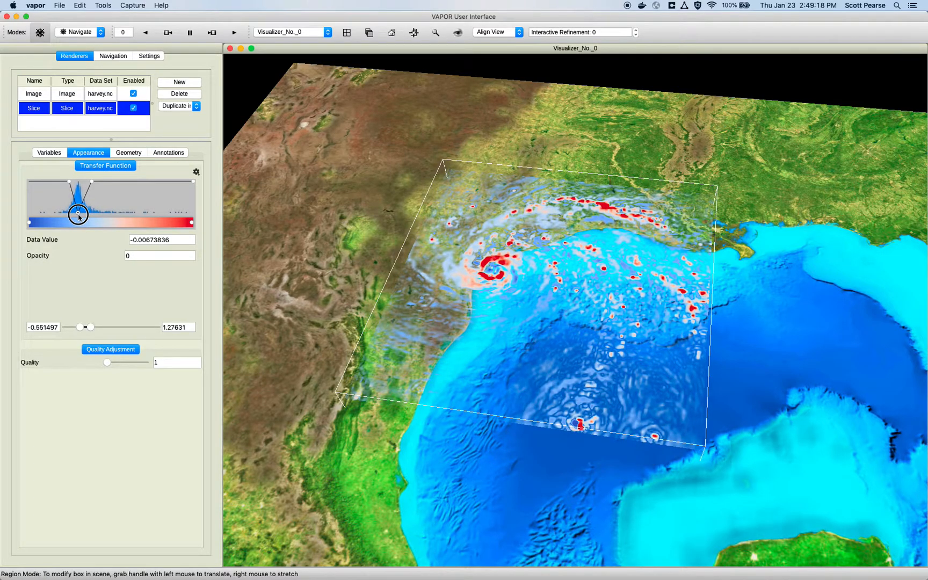
{"action": "left_click_drag", "start_coordinate": [79, 216], "coordinate": [79, 217]}
{"action": "left_click_drag", "start_coordinate": [93, 182], "coordinate": [85, 182]}
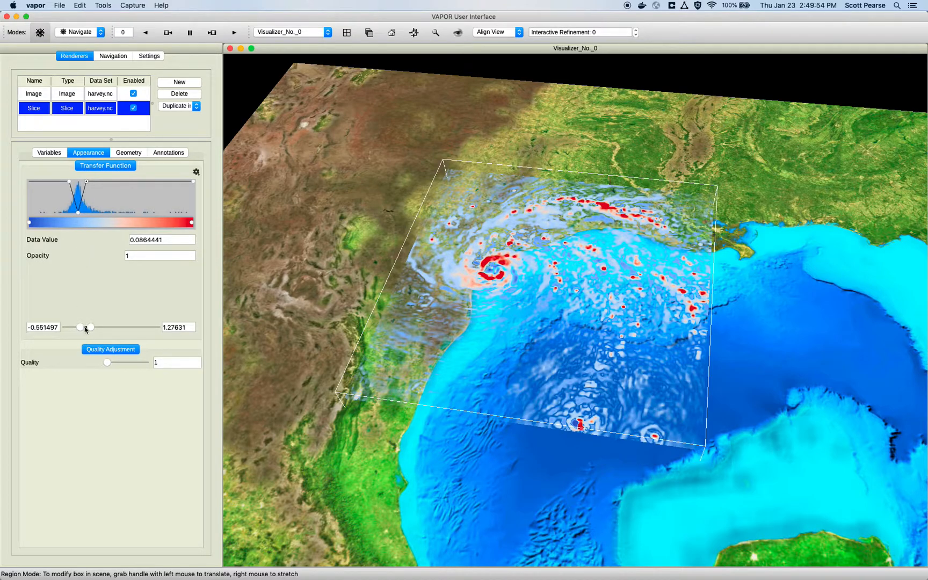
Step: Shift the transfer function range to about -0.90 to 0.93 and recentre the opacity V, with 0 at about -0.005 and 1 at about -0.12
{"action": "left_click_drag", "start_coordinate": [86, 329], "coordinate": [84, 328]}
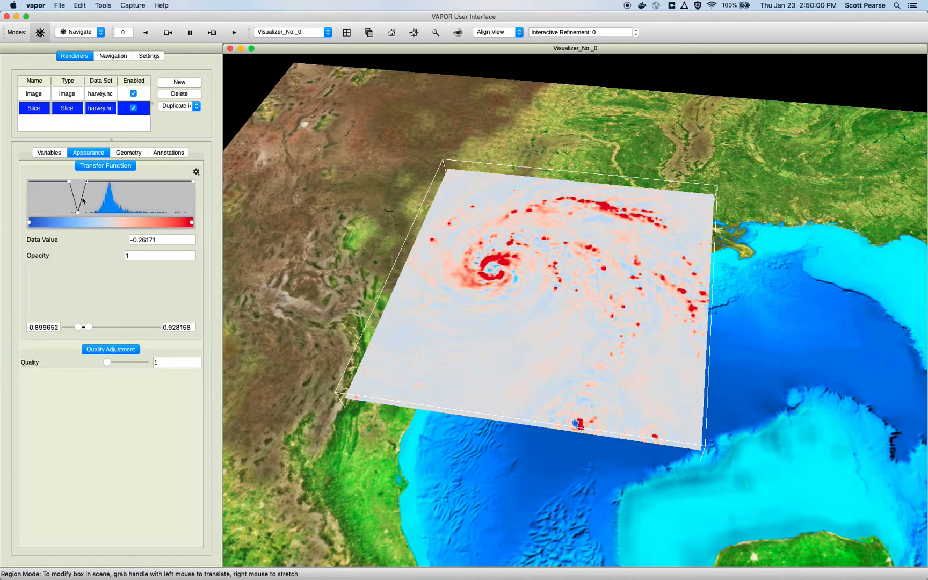
{"action": "left_click_drag", "start_coordinate": [82, 201], "coordinate": [110, 213]}
{"action": "left_click", "coordinate": [110, 213]}
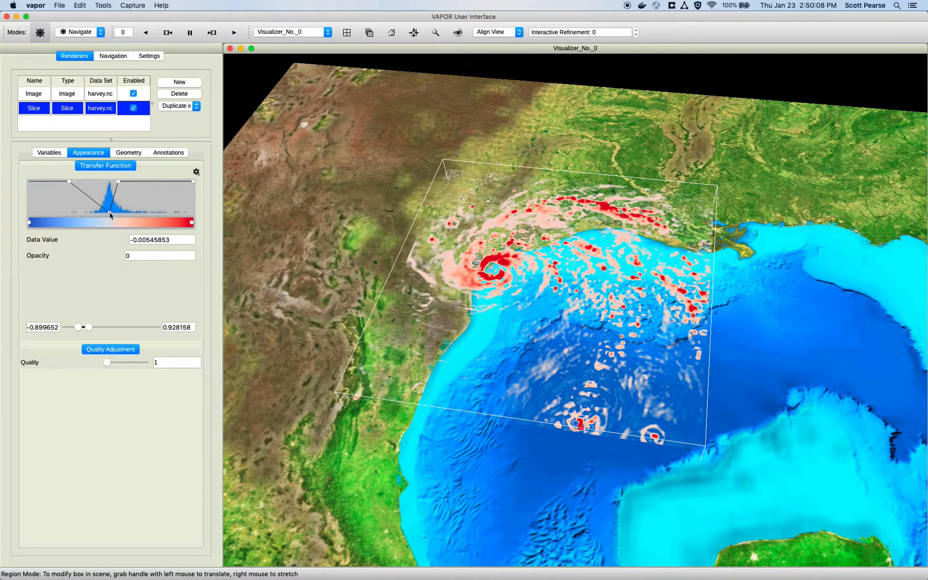
{"action": "left_click_drag", "start_coordinate": [71, 183], "coordinate": [99, 179]}
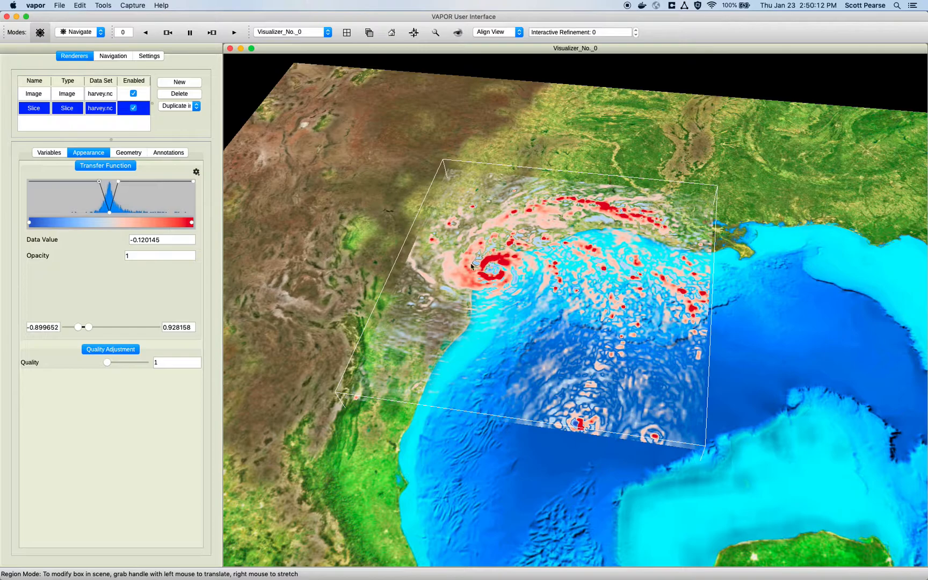
{"action": "left_click_drag", "start_coordinate": [537, 311], "coordinate": [502, 287]}
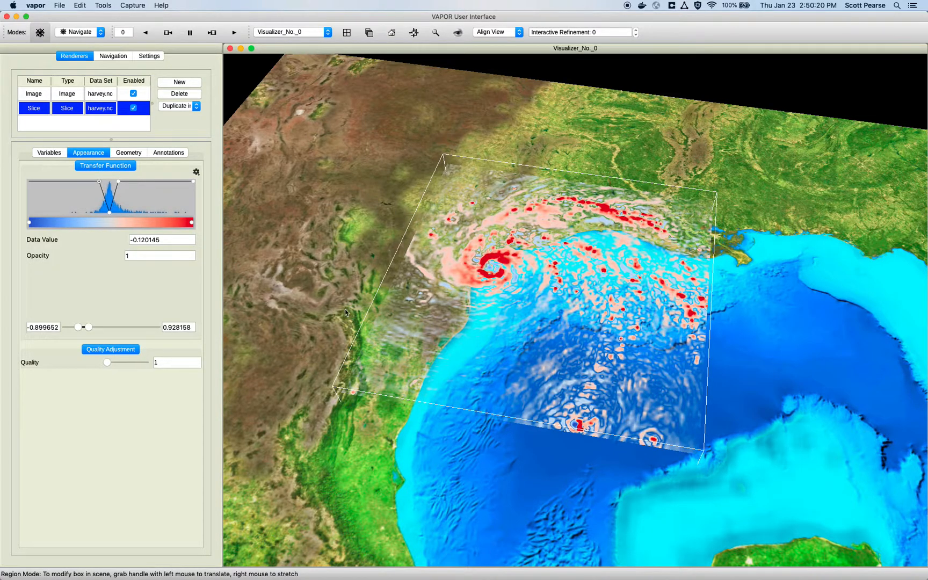
Step: Crop the slice to about 21526 to 513205 in X and 2.799e+06 to 3.250e+06 in Y, keeping the X Y plane orientation
{"action": "left_click", "coordinate": [100, 271]}
{"action": "left_click", "coordinate": [123, 153]}
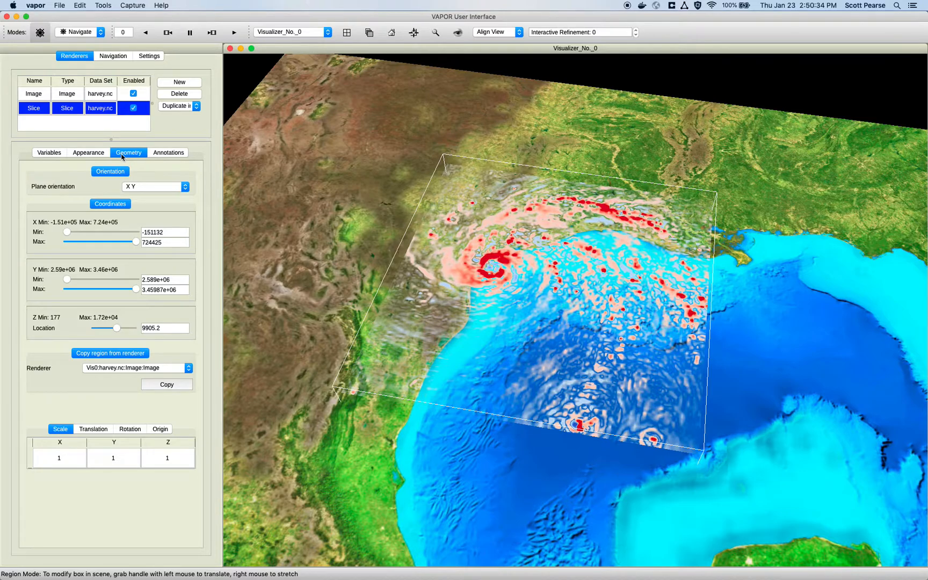
{"action": "left_click", "coordinate": [140, 187]}
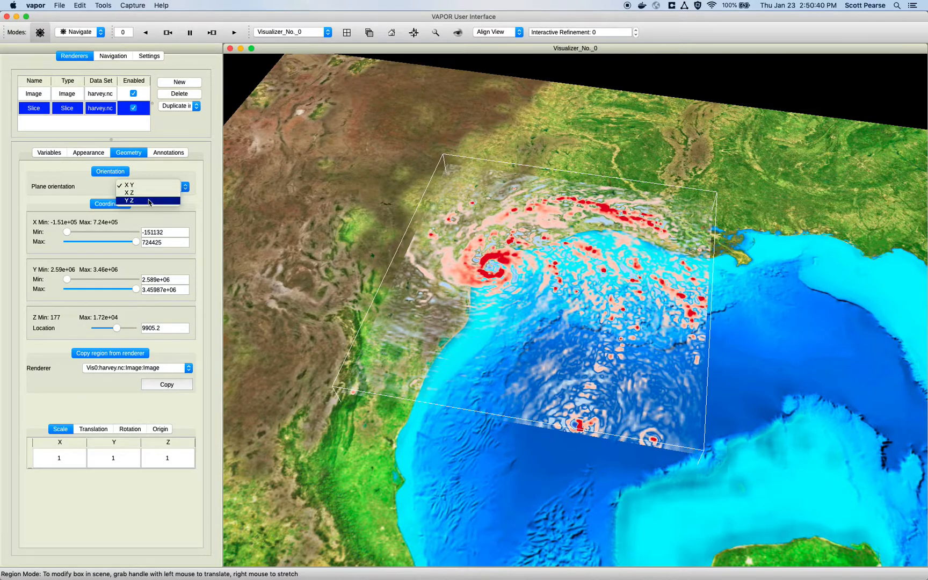
{"action": "left_click", "coordinate": [60, 196]}
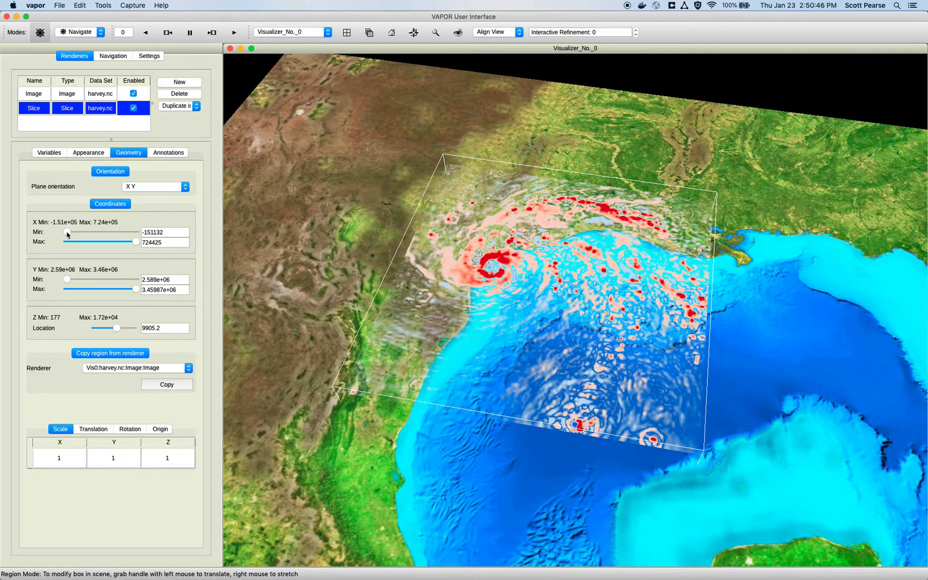
{"action": "left_click_drag", "start_coordinate": [67, 233], "coordinate": [81, 232]}
{"action": "left_click_drag", "start_coordinate": [136, 242], "coordinate": [120, 242]}
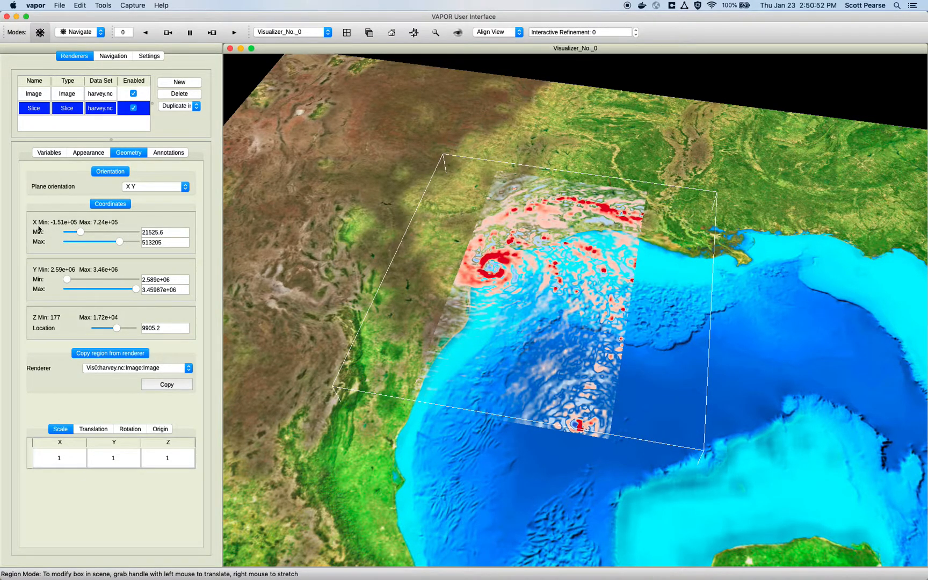
{"action": "left_click_drag", "start_coordinate": [68, 279], "coordinate": [121, 287]}
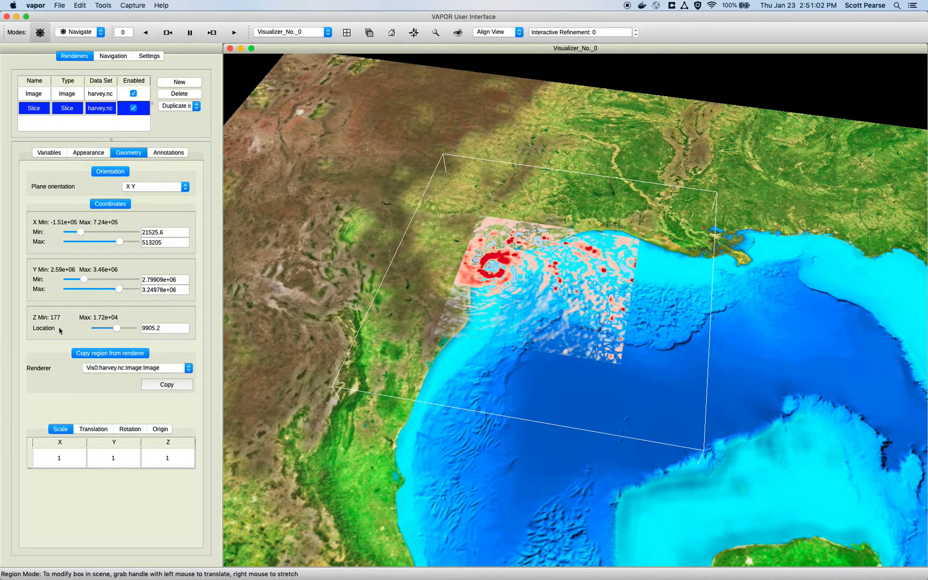
Step: Raise the slice's Z location to about 10910
{"action": "left_click_drag", "start_coordinate": [423, 310], "coordinate": [539, 206]}
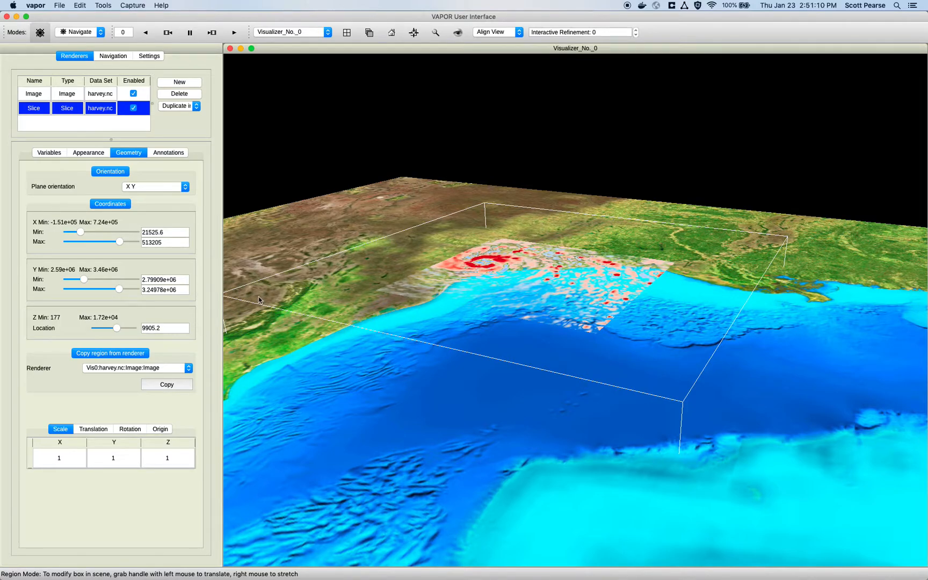
{"action": "mouse_move", "coordinate": [117, 330]}
{"action": "left_mouse_down"}
{"action": "mouse_move", "coordinate": [97, 329]}
{"action": "mouse_move", "coordinate": [119, 329]}
{"action": "left_mouse_up"}
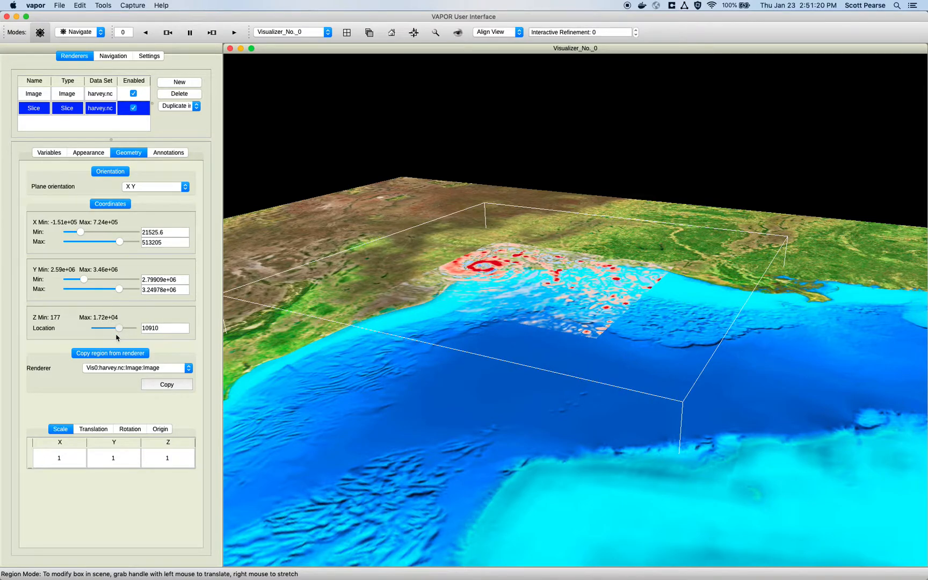
Step: In Region mode, stretch the slice to about -40327 to 563455 in X, extend its Y minimum to about 2.764e+06, and raise it to Z about 13968
{"action": "left_click", "coordinate": [96, 36]}
{"action": "left_click", "coordinate": [78, 41]}
{"action": "mouse_move", "coordinate": [535, 260]}
{"action": "left_mouse_down"}
{"action": "mouse_move", "coordinate": [536, 272]}
{"action": "mouse_move", "coordinate": [535, 262]}
{"action": "left_mouse_up"}
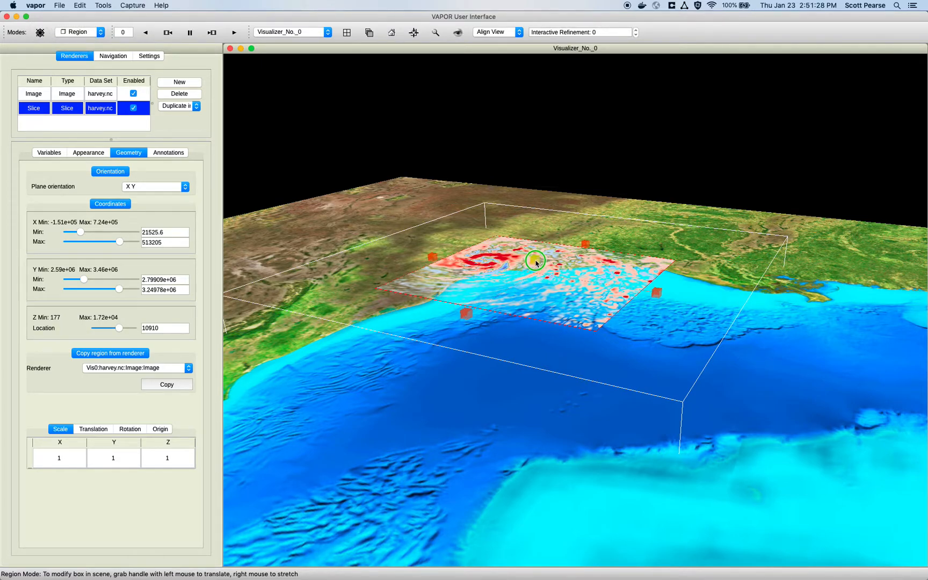
{"action": "left_click_drag", "start_coordinate": [560, 311], "coordinate": [536, 308]}
{"action": "left_click_drag", "start_coordinate": [651, 289], "coordinate": [676, 292]}
{"action": "left_click_drag", "start_coordinate": [437, 262], "coordinate": [417, 261]}
{"action": "left_click", "coordinate": [428, 326]}
{"action": "mouse_move", "coordinate": [531, 261]}
{"action": "left_mouse_down"}
{"action": "mouse_move", "coordinate": [534, 283]}
{"action": "mouse_move", "coordinate": [529, 253]}
{"action": "left_mouse_up"}
{"action": "left_click_drag", "start_coordinate": [470, 266], "coordinate": [530, 363]}
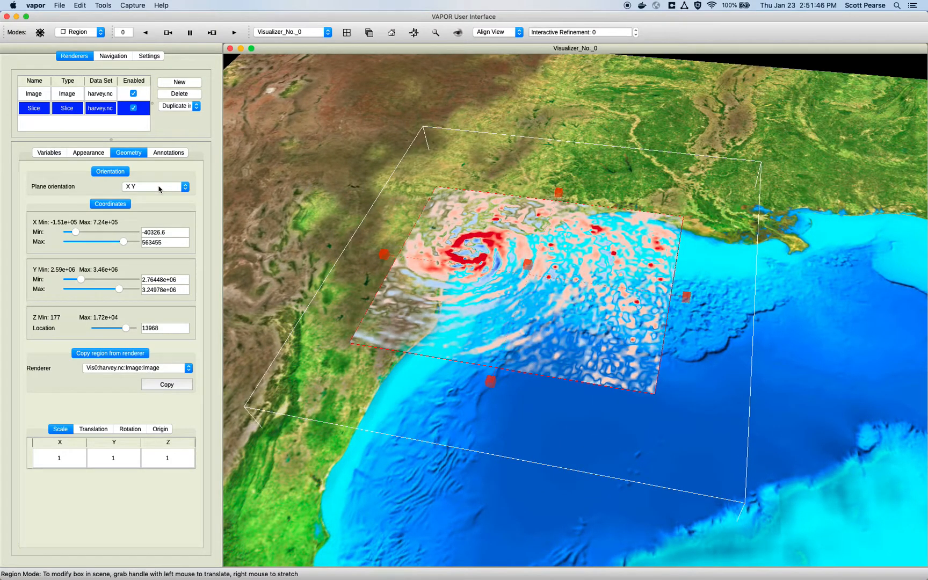
Step: Change the slice's plane orientation to X Z, view it from the side, and finish with the Y Z orientation
{"action": "left_click", "coordinate": [159, 189]}
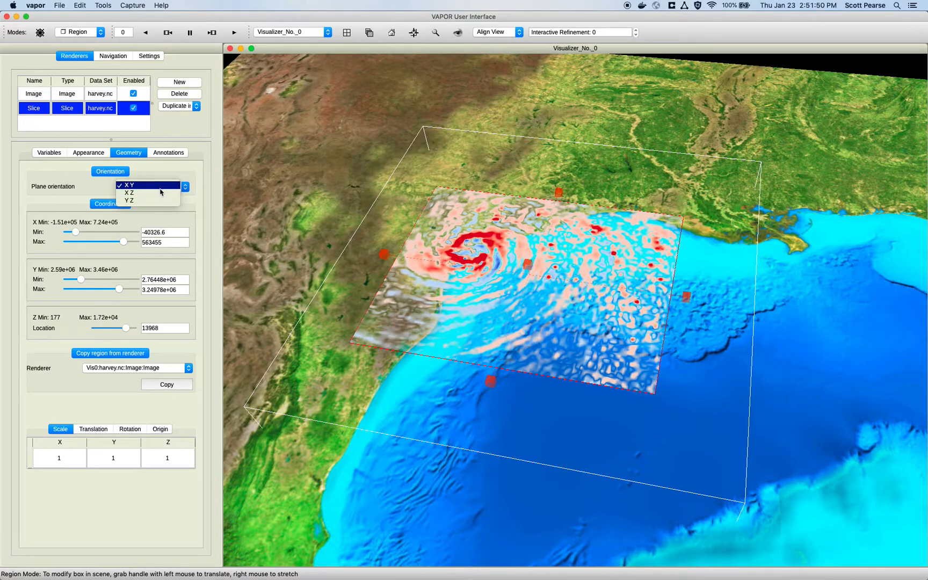
{"action": "left_click", "coordinate": [160, 192]}
{"action": "left_click_drag", "start_coordinate": [540, 350], "coordinate": [551, 232]}
{"action": "left_click", "coordinate": [154, 187]}
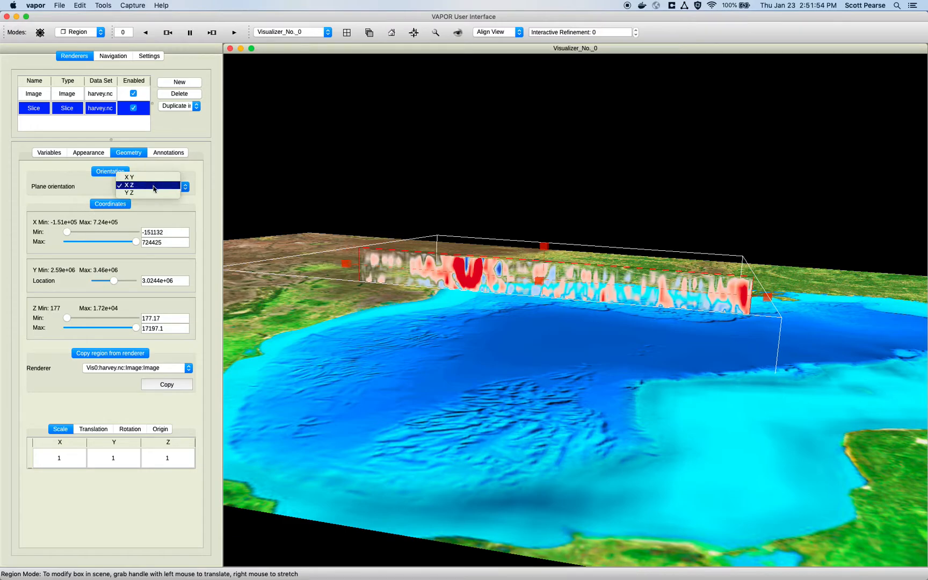
{"action": "left_click", "coordinate": [152, 192]}
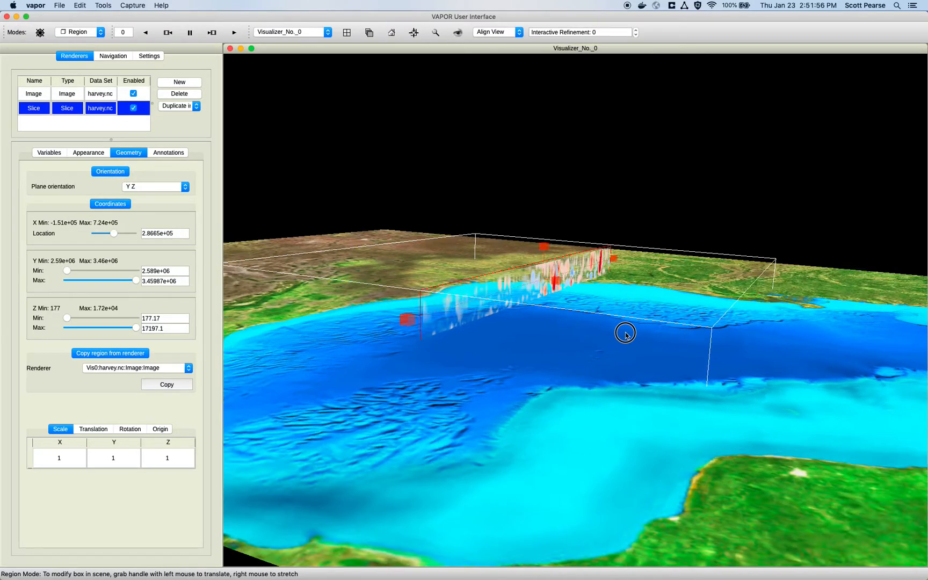
{"action": "left_click_drag", "start_coordinate": [625, 335], "coordinate": [420, 311]}
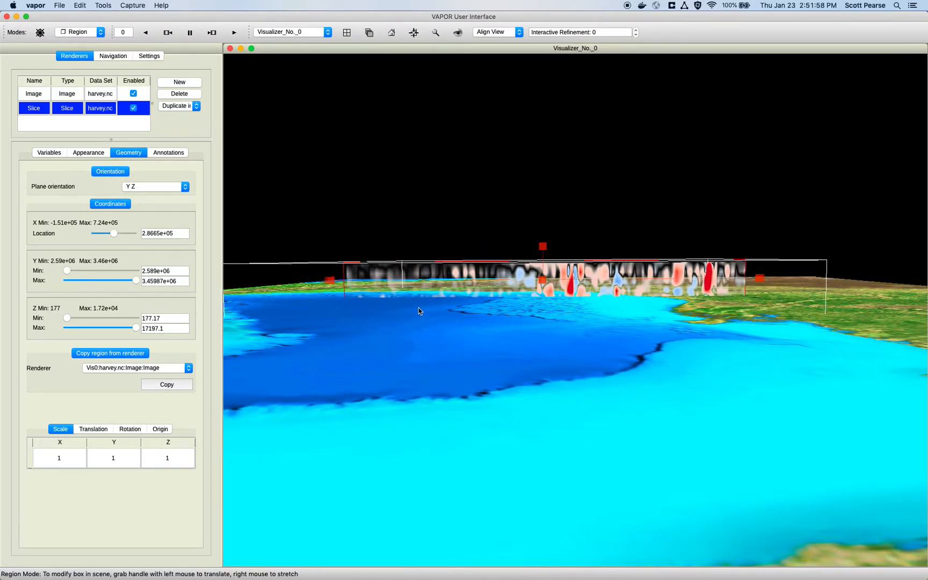
Step: Try out the colorbar annotation for the slice with its default settings
{"action": "left_click", "coordinate": [180, 154]}
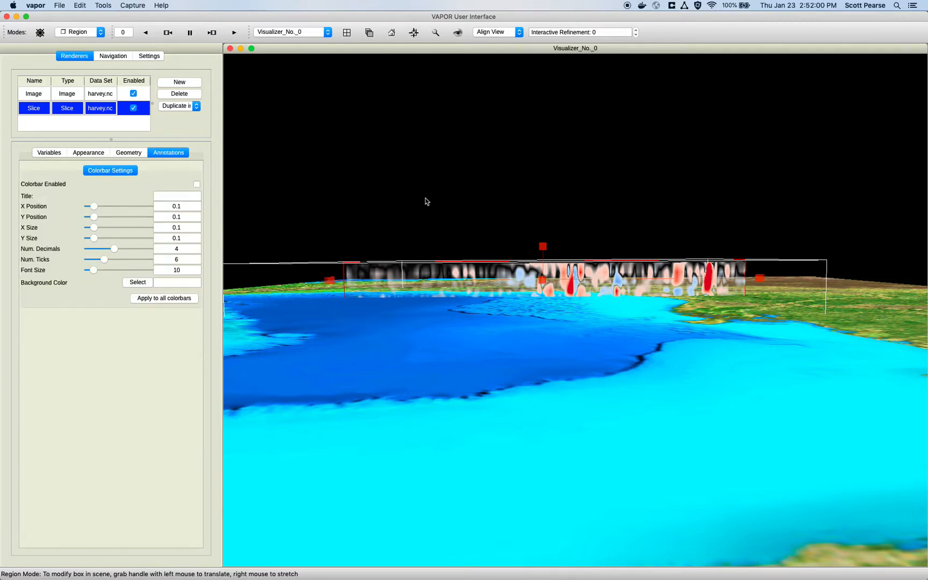
{"action": "left_click", "coordinate": [197, 185]}
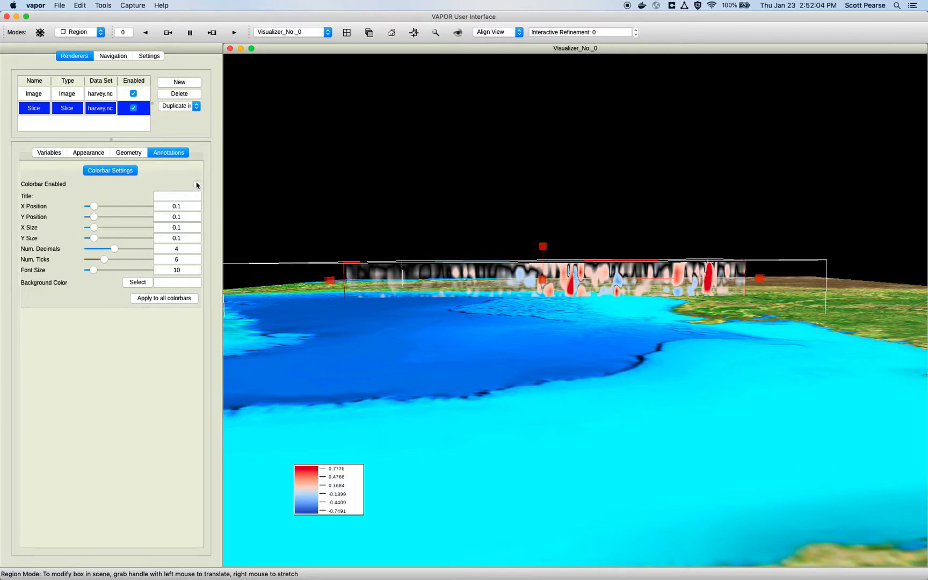
Step: Examine the slice's quality adjustment setting and the explanation of how it controls the sampling rate along the plane
{"action": "left_click", "coordinate": [61, 154]}
{"action": "left_click", "coordinate": [95, 155]}
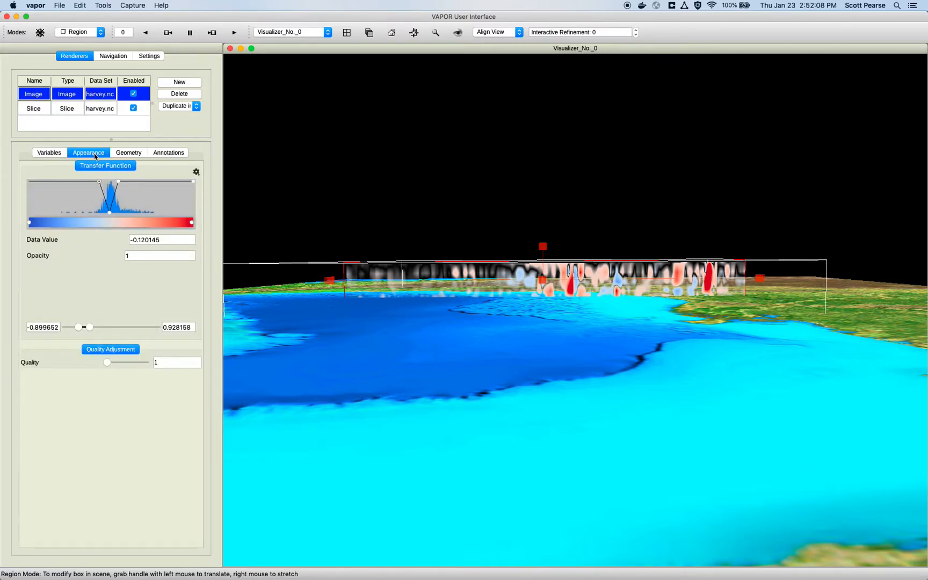
{"action": "left_click_drag", "start_coordinate": [468, 243], "coordinate": [411, 303]}
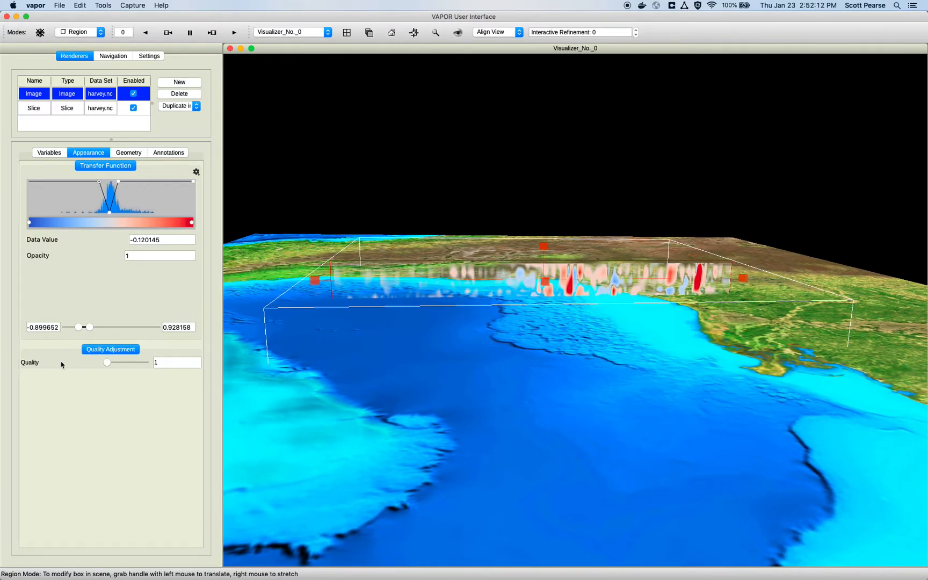
{"action": "mouse_move", "coordinate": [31, 369]}
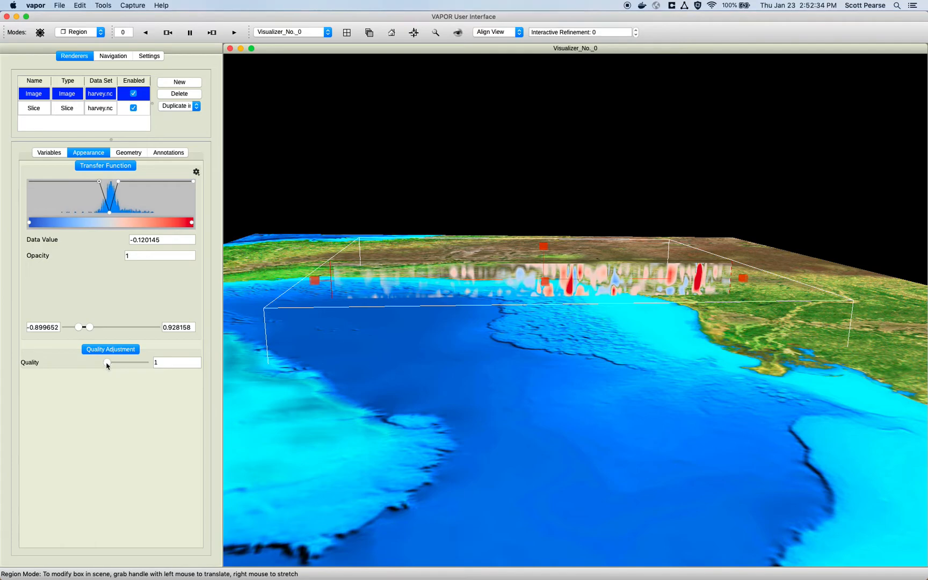
{"action": "mouse_move", "coordinate": [182, 358]}
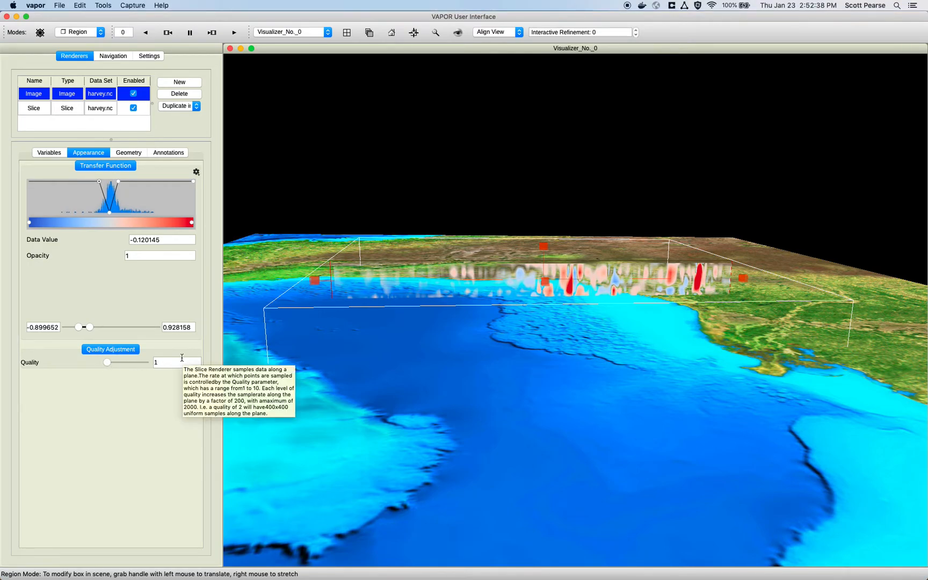
{"action": "left_click", "coordinate": [154, 362]}
{"action": "left_click_drag", "start_coordinate": [173, 363], "coordinate": [127, 361]}
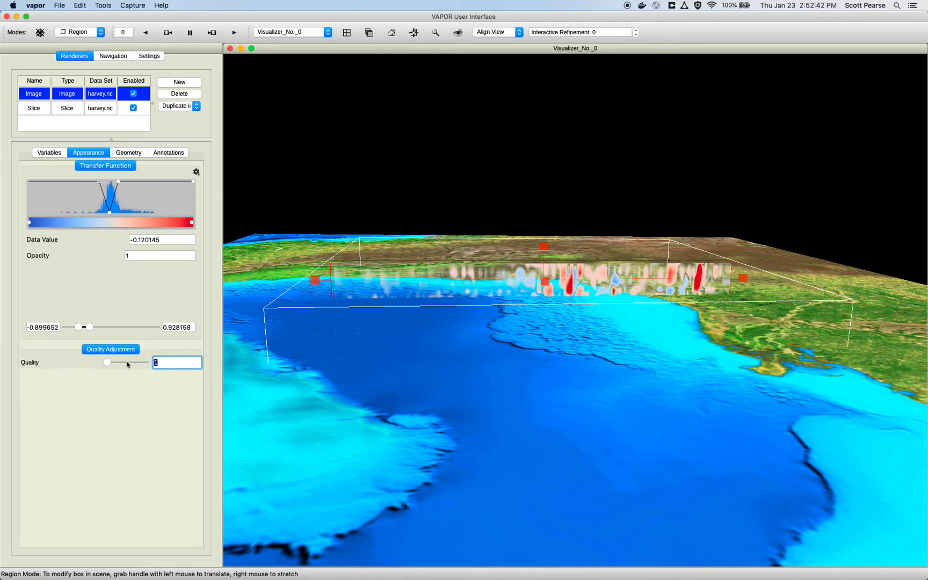
{"action": "mouse_move", "coordinate": [128, 364]}
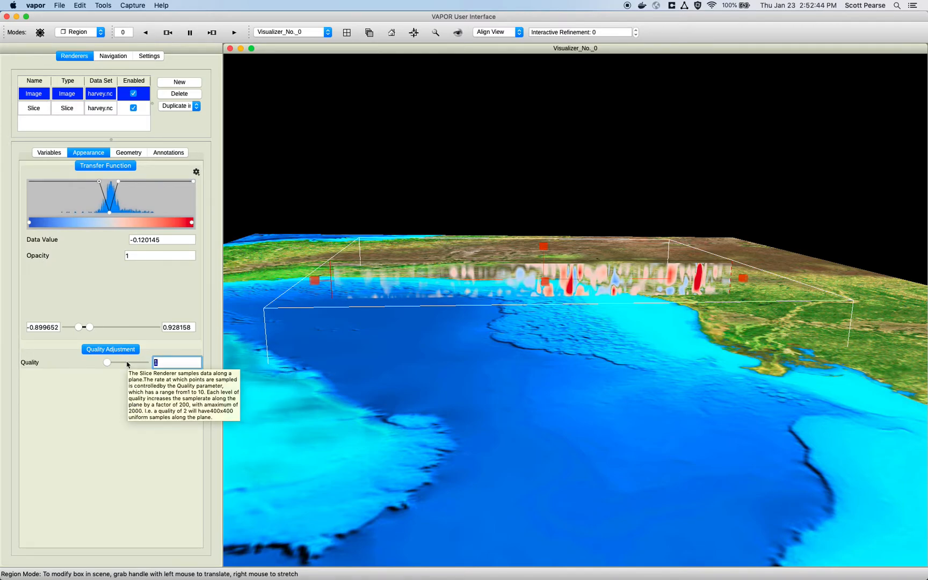
{"action": "mouse_move", "coordinate": [107, 363]}
{"action": "left_mouse_down"}
{"action": "mouse_move", "coordinate": [150, 364]}
{"action": "mouse_move", "coordinate": [107, 363]}
{"action": "left_mouse_up"}
{"action": "left_click_drag", "start_coordinate": [404, 375], "coordinate": [433, 350]}
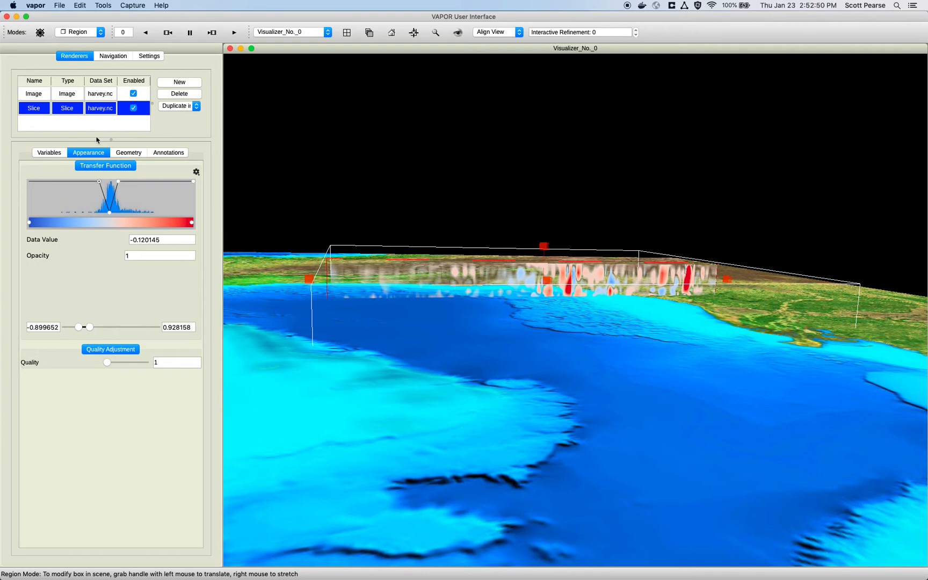
Step: Start adding a new renderer for the harvey.nc data set
{"action": "left_click", "coordinate": [49, 152]}
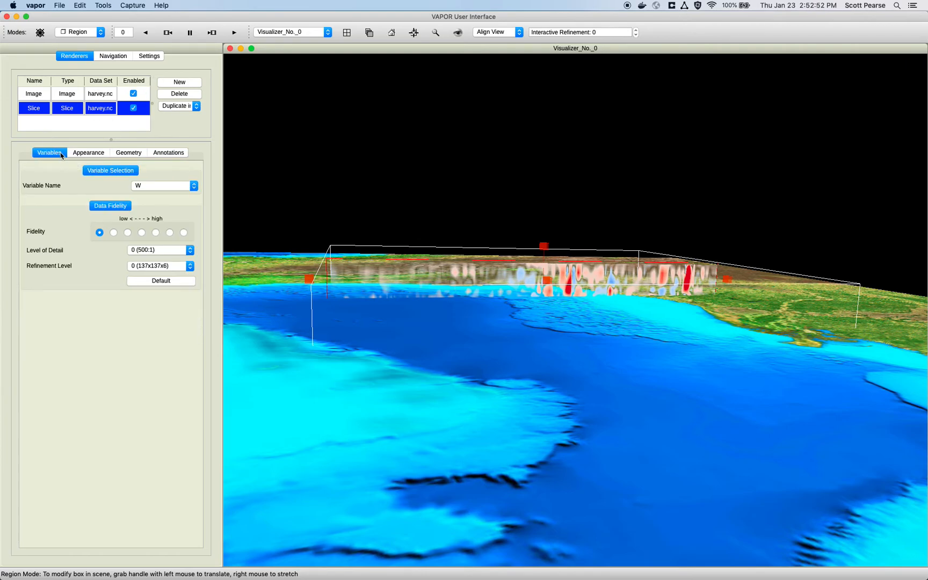
{"action": "left_click", "coordinate": [173, 84]}
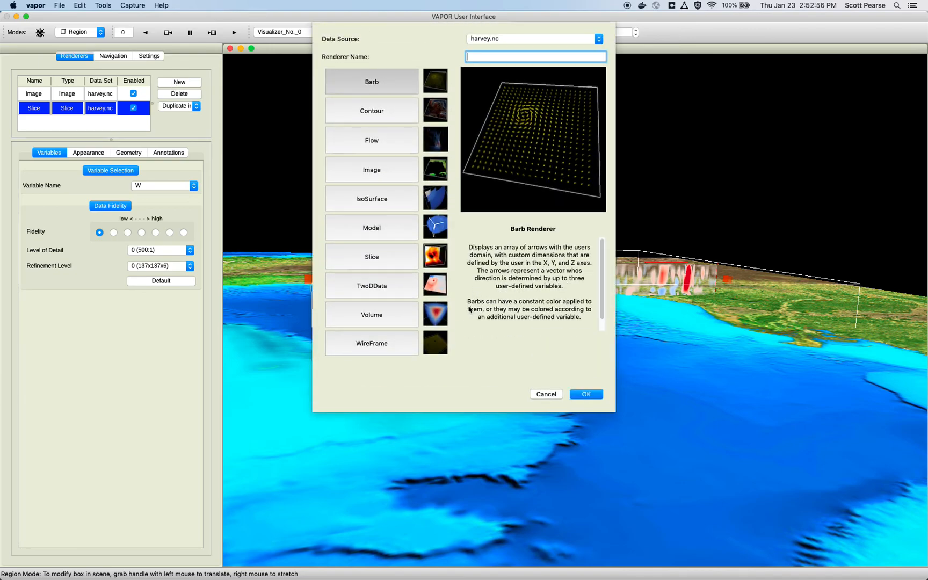